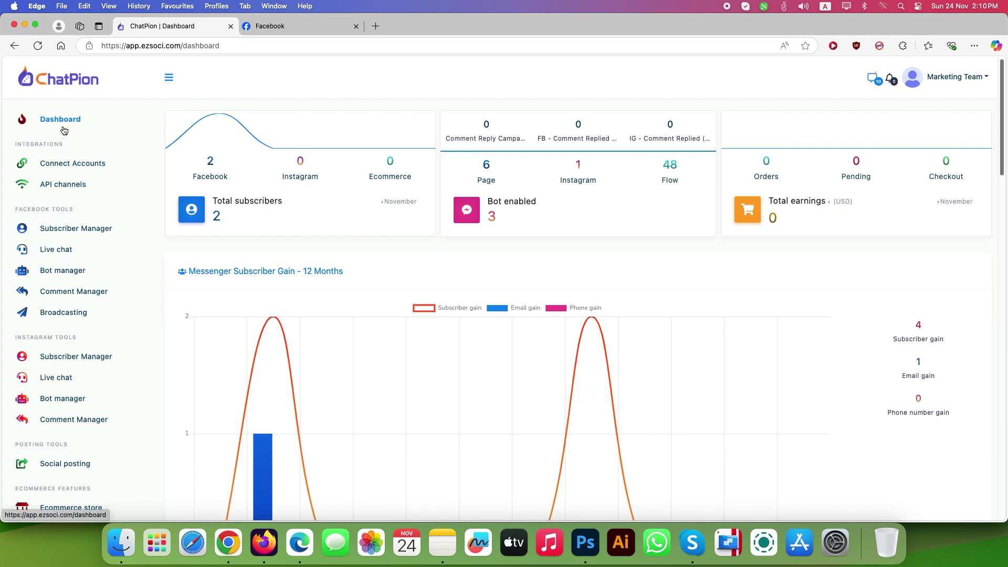
Open ChatPion's Facebook HTTP API builder from API channels' HTTP API tab
{"action": "left_click", "coordinate": [68, 186]}
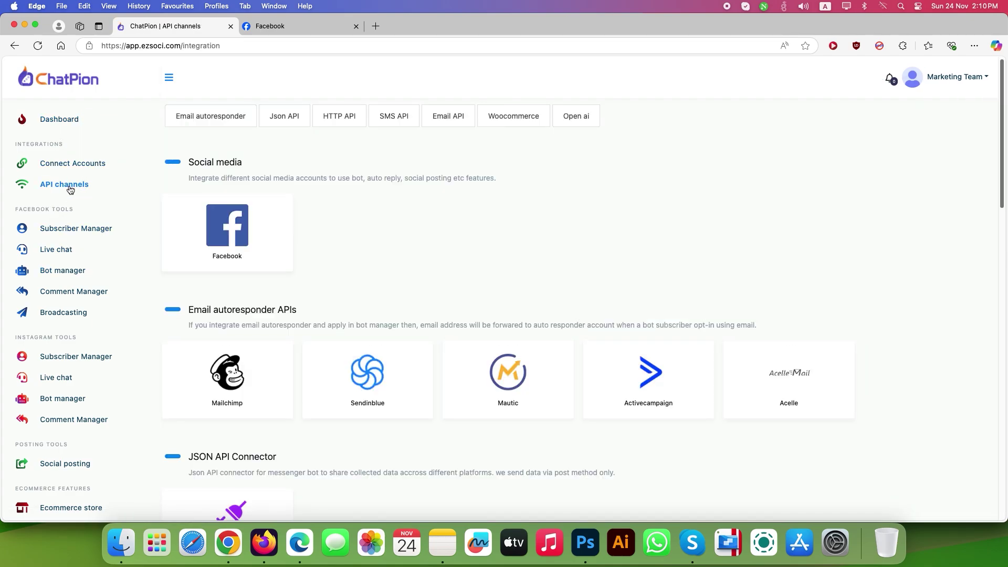
{"action": "left_click", "coordinate": [337, 127]}
{"action": "left_click", "coordinate": [227, 153]}
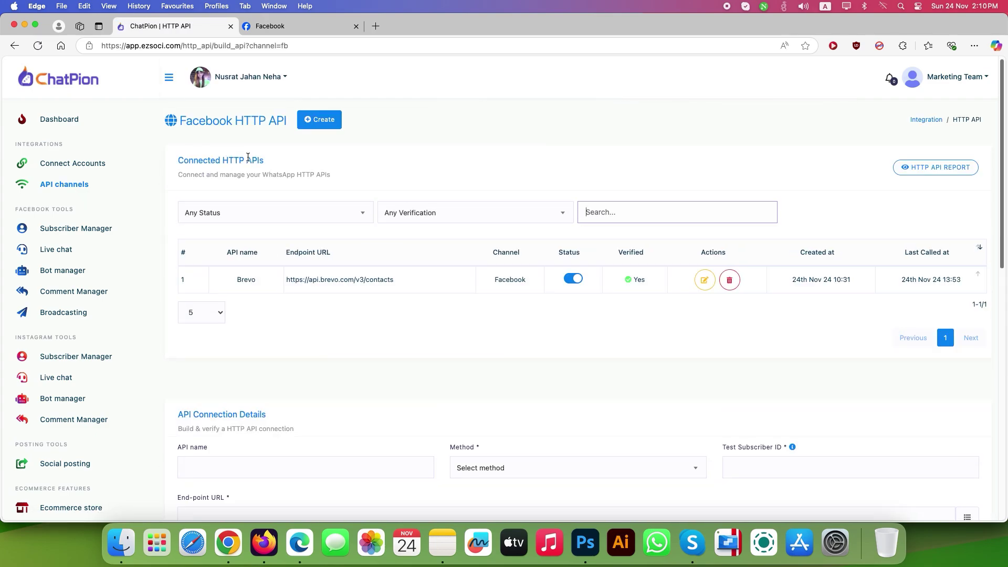
Name the new HTTP API Brevo2 and set its request method to POST
{"action": "scroll", "coordinate": [321, 182], "scroll_direction": "down", "scroll_amount": 5}
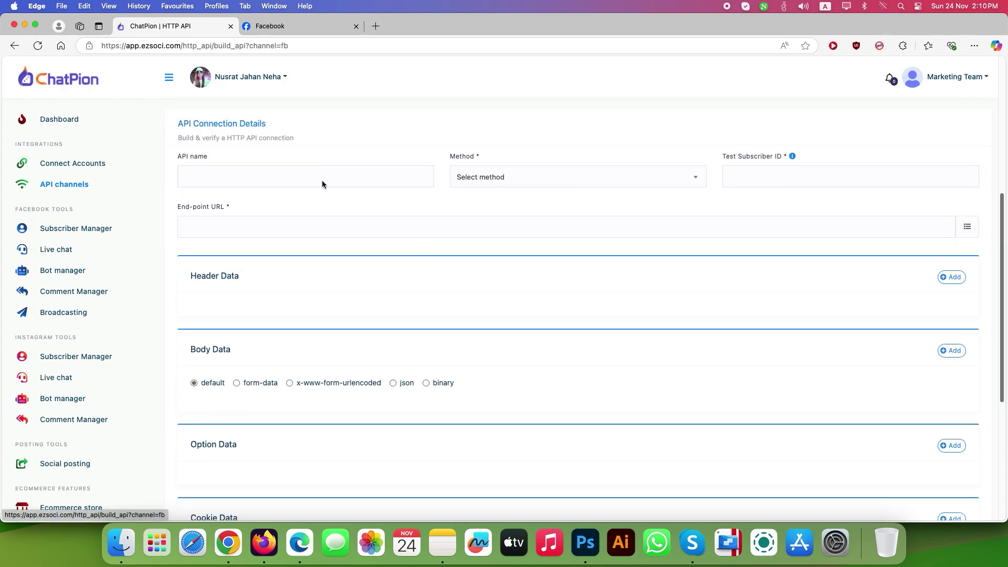
{"action": "left_click", "coordinate": [251, 182]}
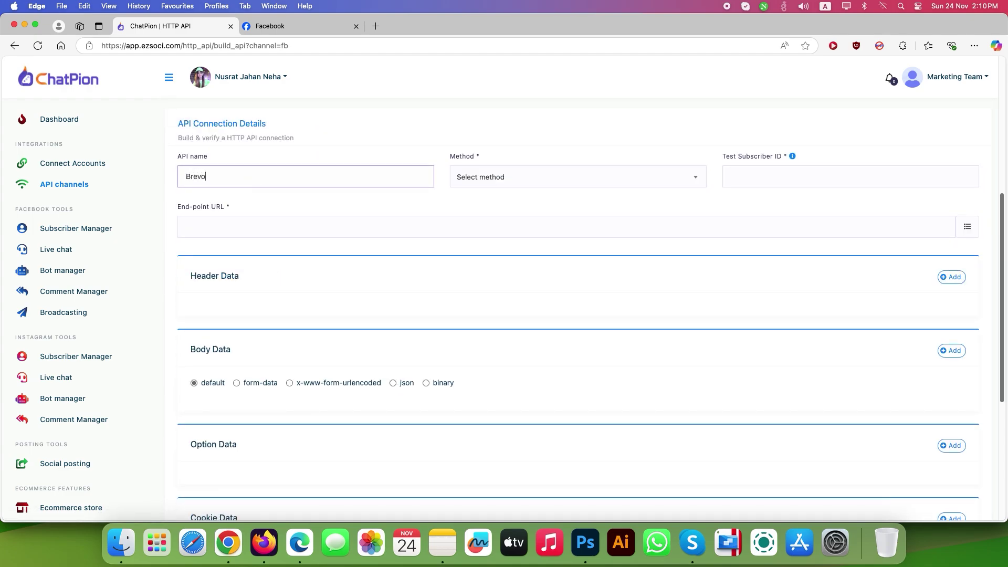
{"action": "left_click", "coordinate": [508, 178]}
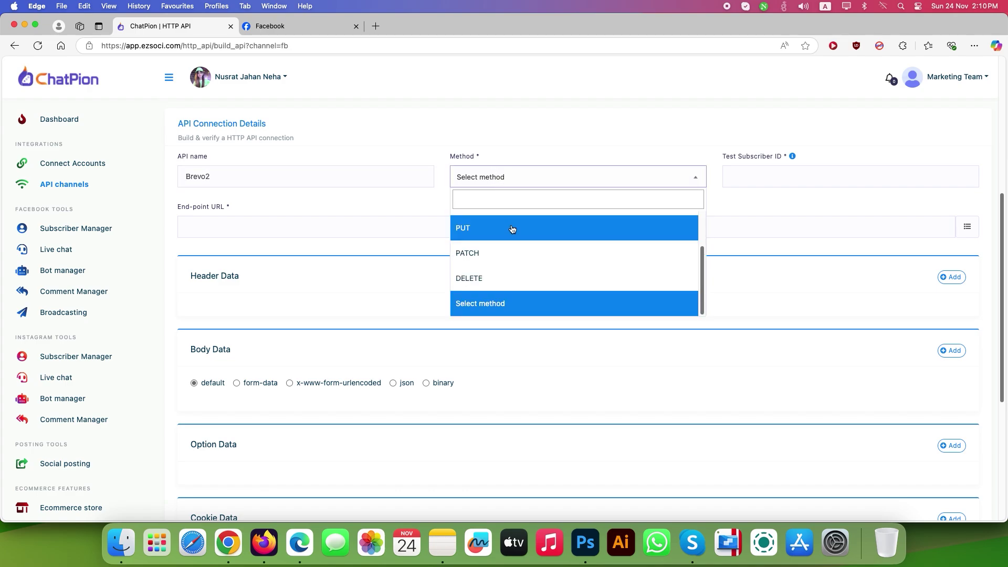
{"action": "scroll", "coordinate": [513, 231], "scroll_direction": "up", "scroll_amount": 3}
{"action": "left_click", "coordinate": [505, 245]}
Fill the test subscriber ID with the second subscriber's ID from Subscriber Manager
{"action": "left_click", "coordinate": [749, 175]}
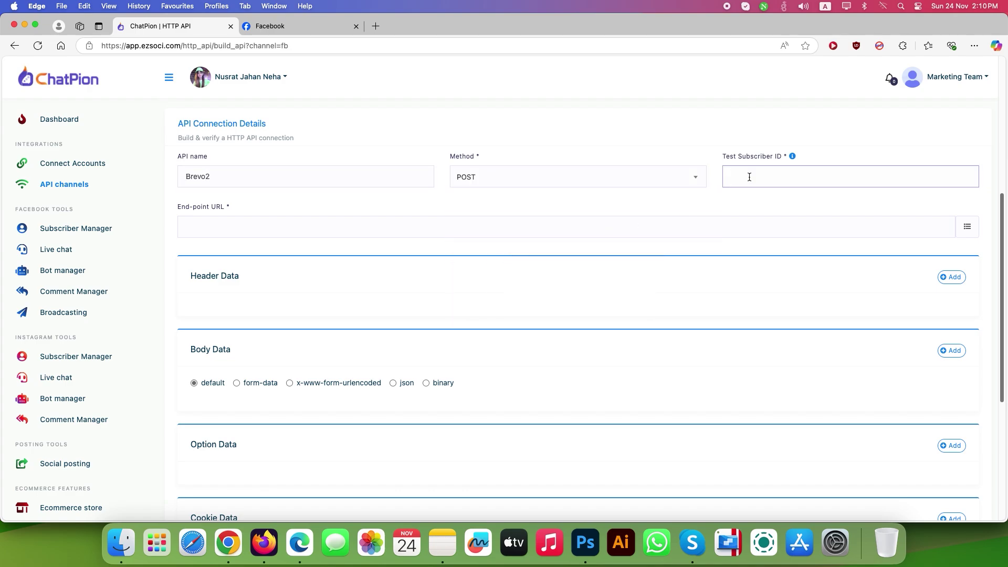
{"action": "left_click", "coordinate": [79, 228], "text": "super"}
{"action": "left_click", "coordinate": [299, 25]}
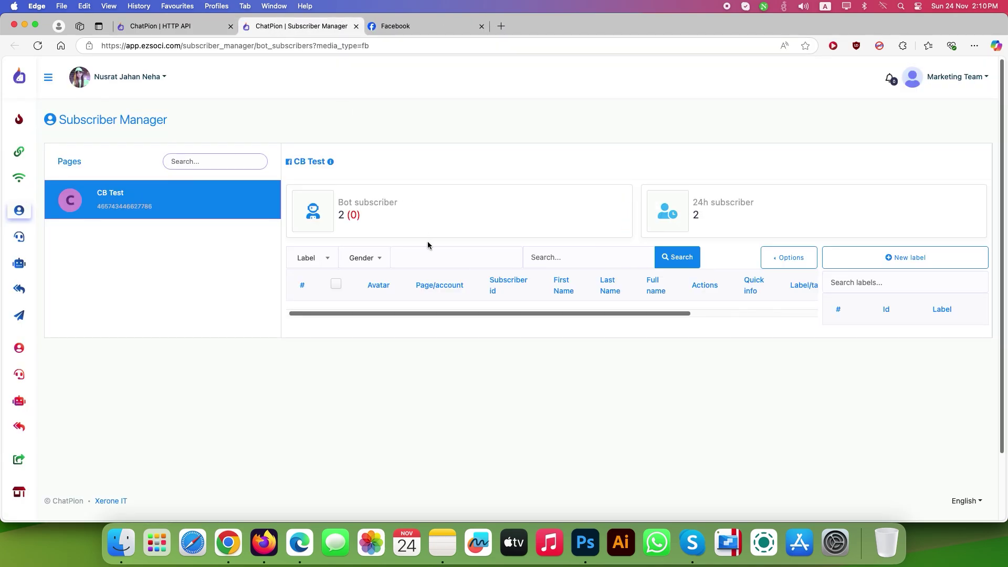
{"action": "double_click", "coordinate": [454, 350]}
{"action": "right_click", "coordinate": [455, 350]}
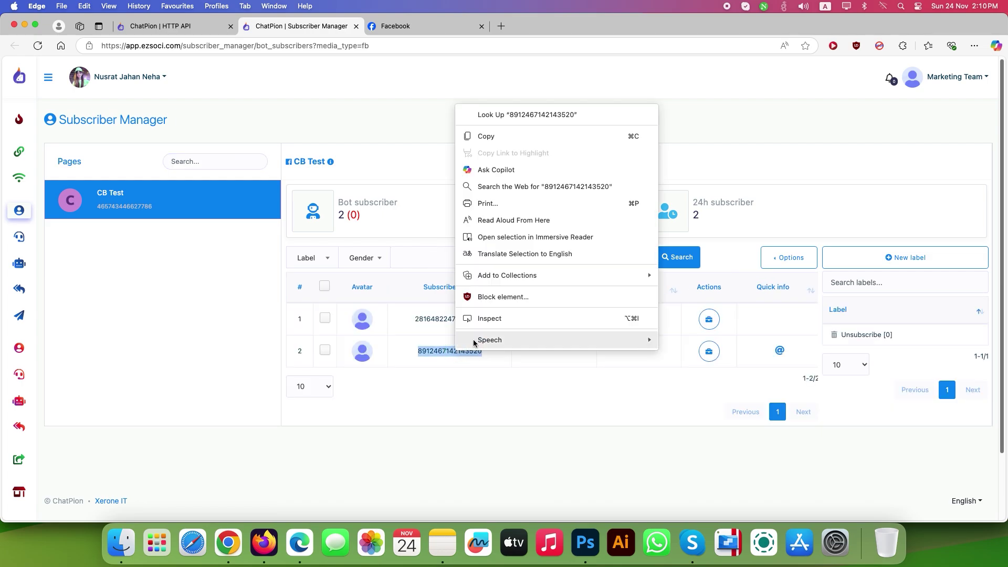
{"action": "left_click", "coordinate": [489, 133]}
{"action": "key", "text": "ctrl+shift+Tab"}
{"action": "right_click", "coordinate": [752, 180]}
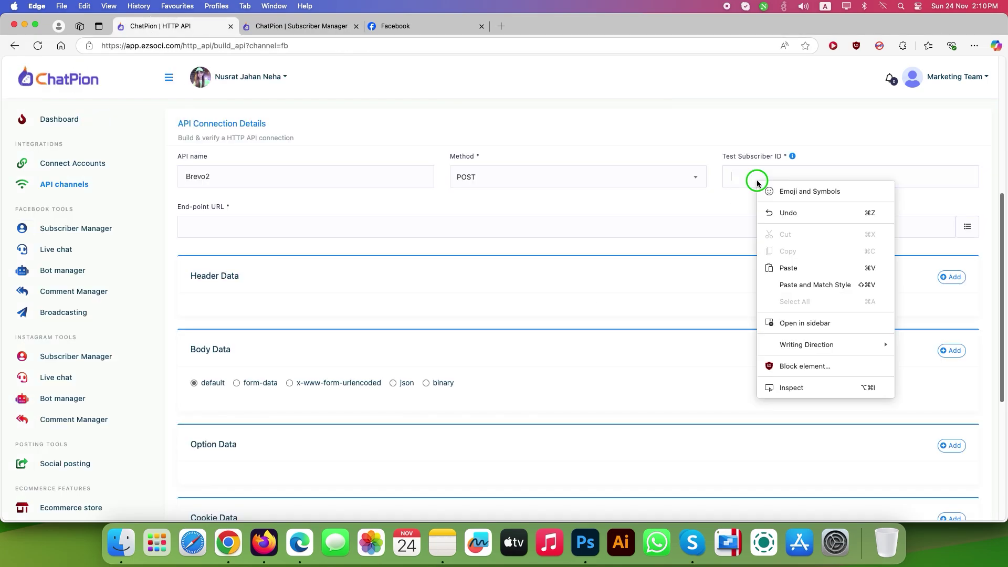
{"action": "left_click", "coordinate": [773, 264]}
{"action": "left_click", "coordinate": [499, 231]}
{"action": "left_click", "coordinate": [235, 544]}
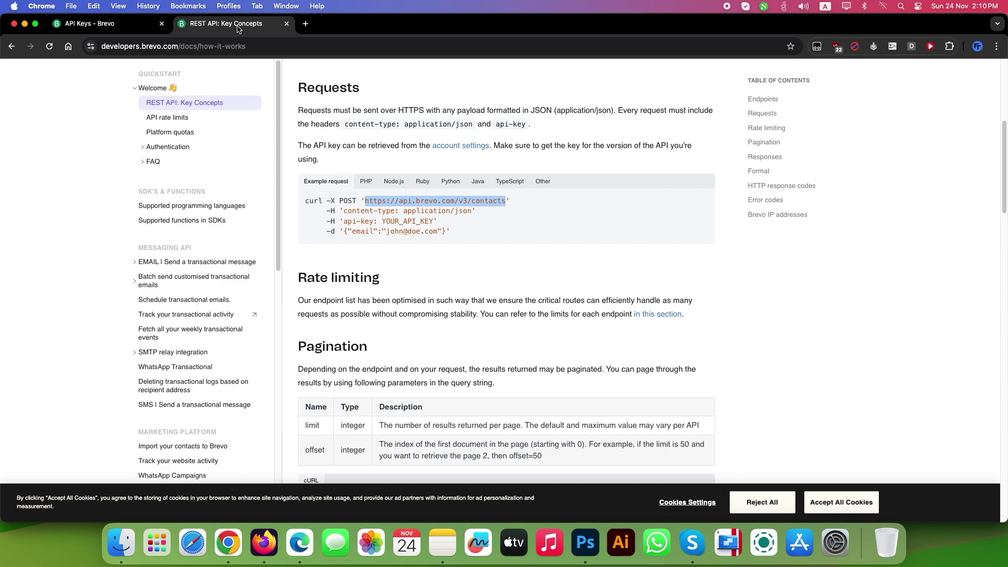
{"action": "right_click", "coordinate": [421, 203]}
{"action": "left_click", "coordinate": [442, 225]}
{"action": "left_click", "coordinate": [299, 543]}
{"action": "right_click", "coordinate": [248, 228]}
{"action": "left_click", "coordinate": [292, 311]}
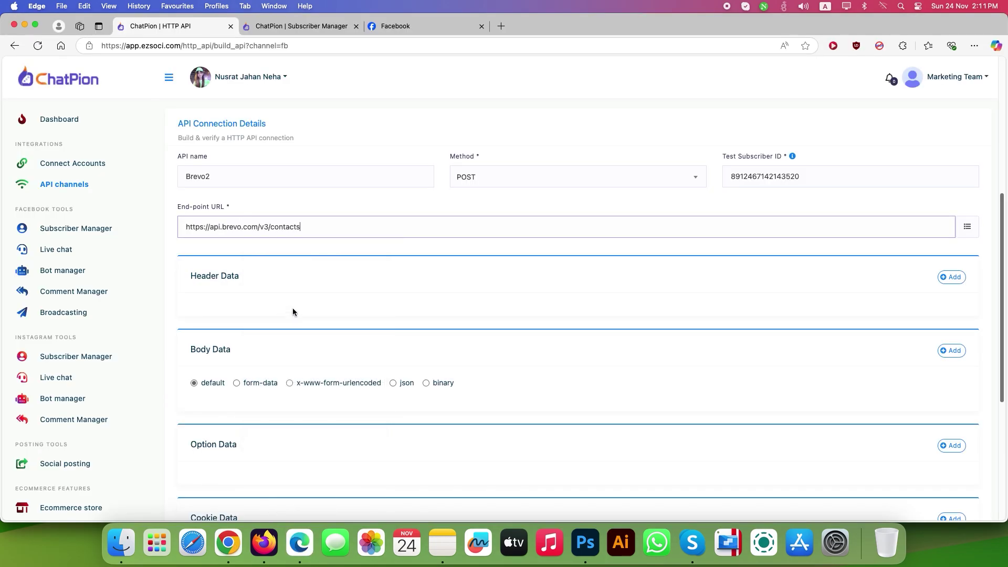
Add a Content-Type header with the value application/json
{"action": "left_click", "coordinate": [948, 284]}
{"action": "left_click", "coordinate": [260, 333]}
{"action": "type", "text": "Content-Type"}
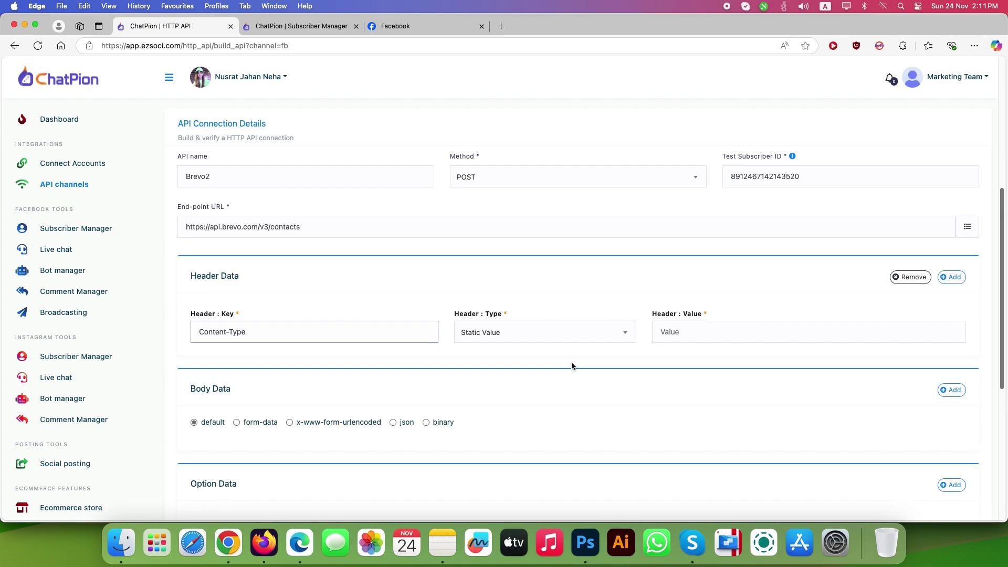
{"action": "left_click", "coordinate": [698, 335]}
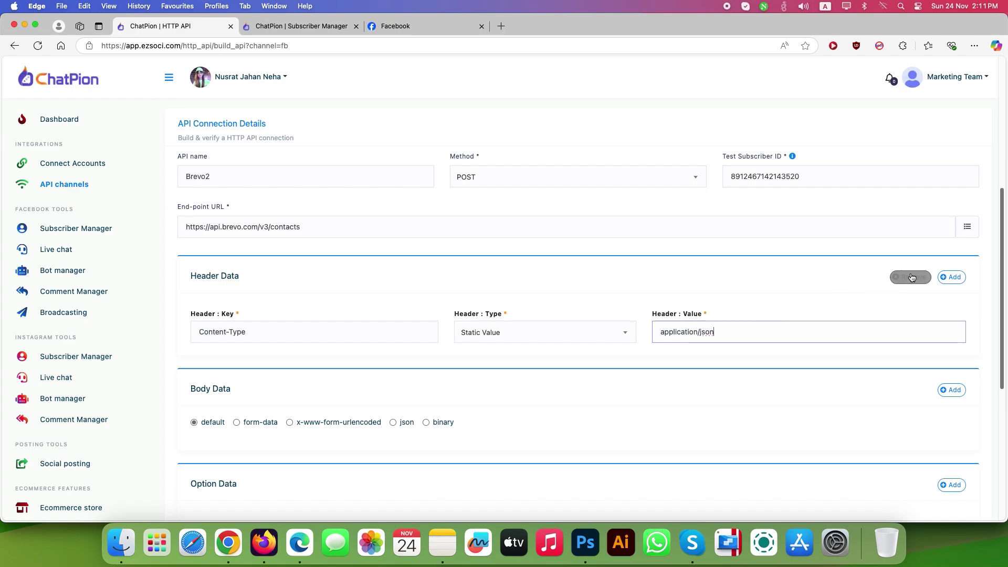
Add a second header row with the key api-key
{"action": "left_click", "coordinate": [950, 276]}
{"action": "left_click", "coordinate": [242, 371]}
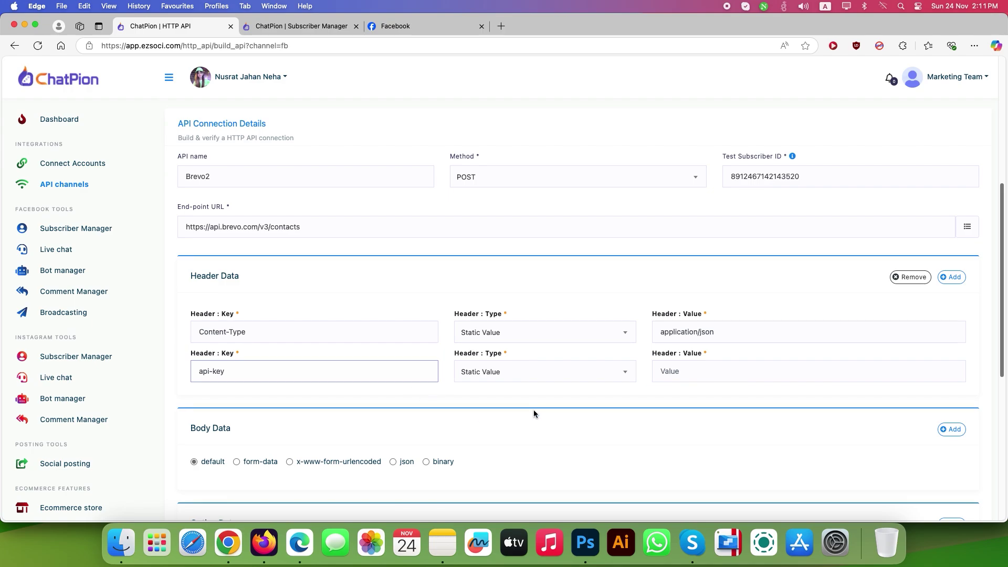
{"action": "left_click", "coordinate": [677, 371]}
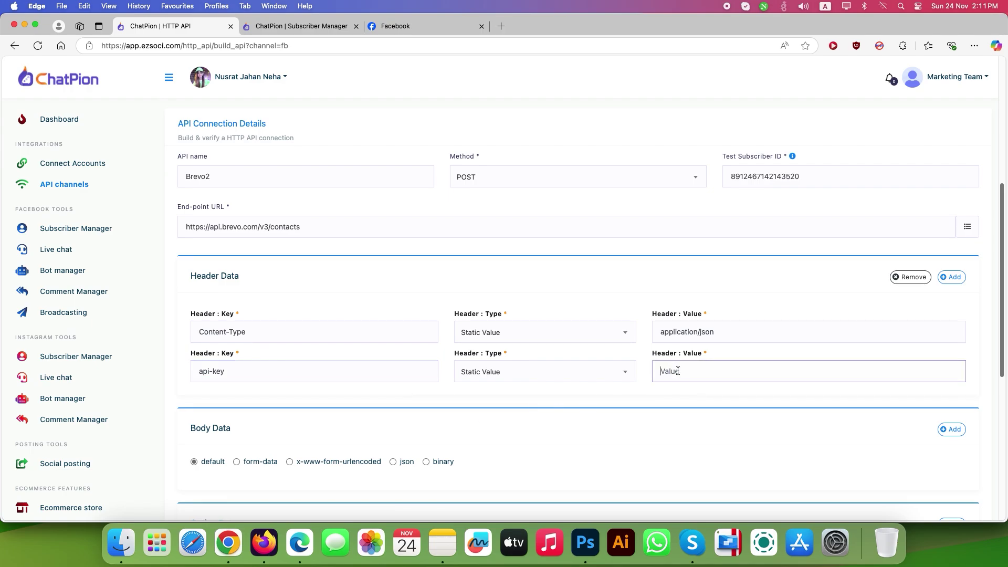
Generate a Brevo v3 API key named botsailor2 and copy its value
{"action": "left_click", "coordinate": [228, 542]}
{"action": "left_click", "coordinate": [967, 74]}
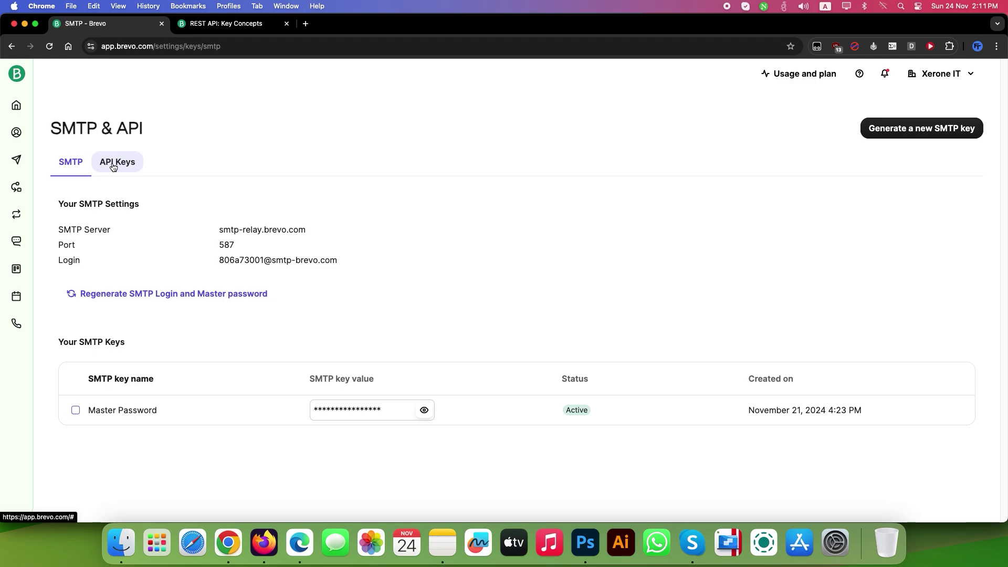
{"action": "left_click", "coordinate": [113, 166]}
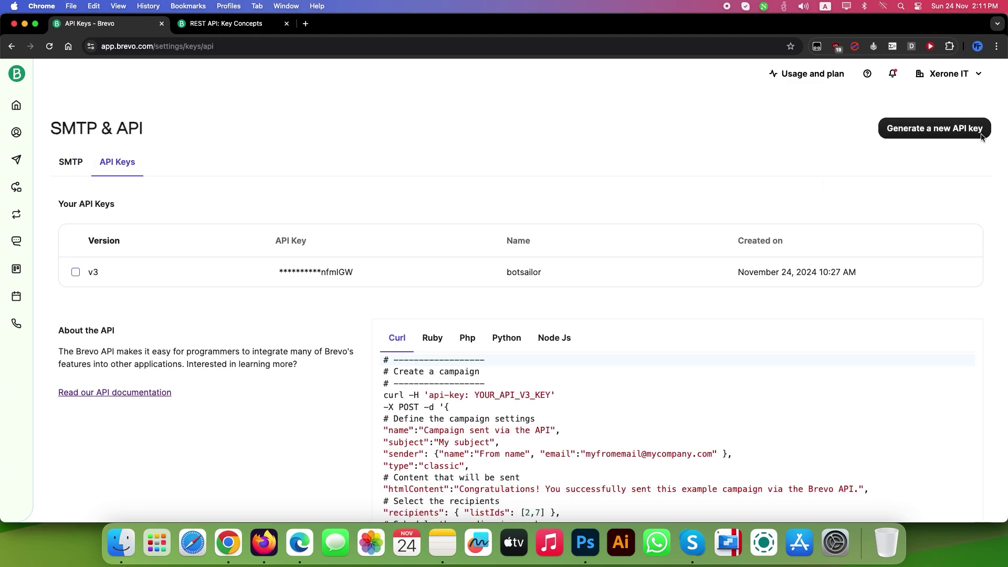
{"action": "left_click", "coordinate": [934, 128]}
{"action": "left_click", "coordinate": [522, 193]}
{"action": "left_click", "coordinate": [461, 231]}
{"action": "left_click", "coordinate": [615, 227]}
{"action": "left_click", "coordinate": [632, 219]}
{"action": "left_click", "coordinate": [630, 272]}
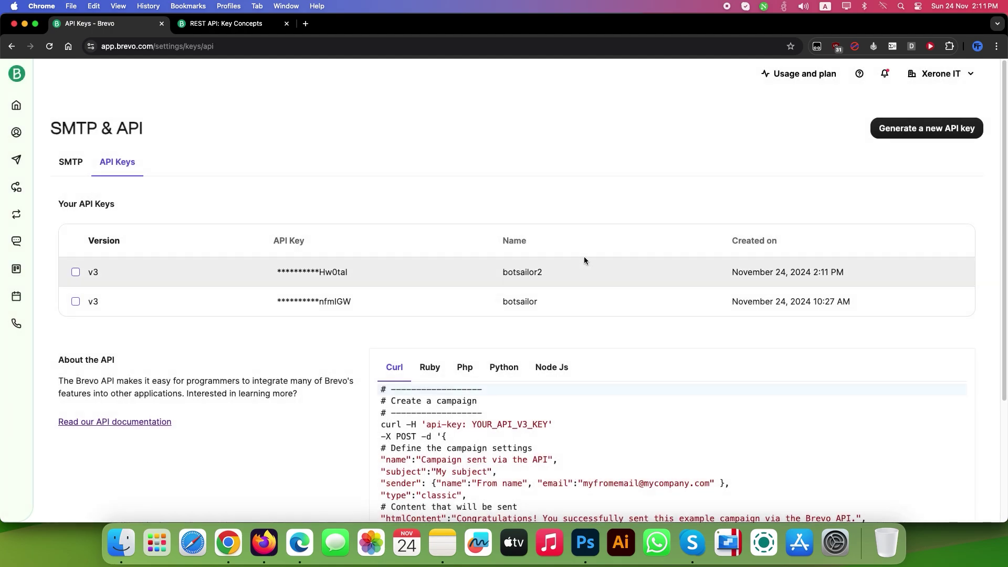
{"action": "left_click", "coordinate": [311, 527]}
Paste the Brevo API key as the api-key header value
{"action": "right_click", "coordinate": [685, 373]}
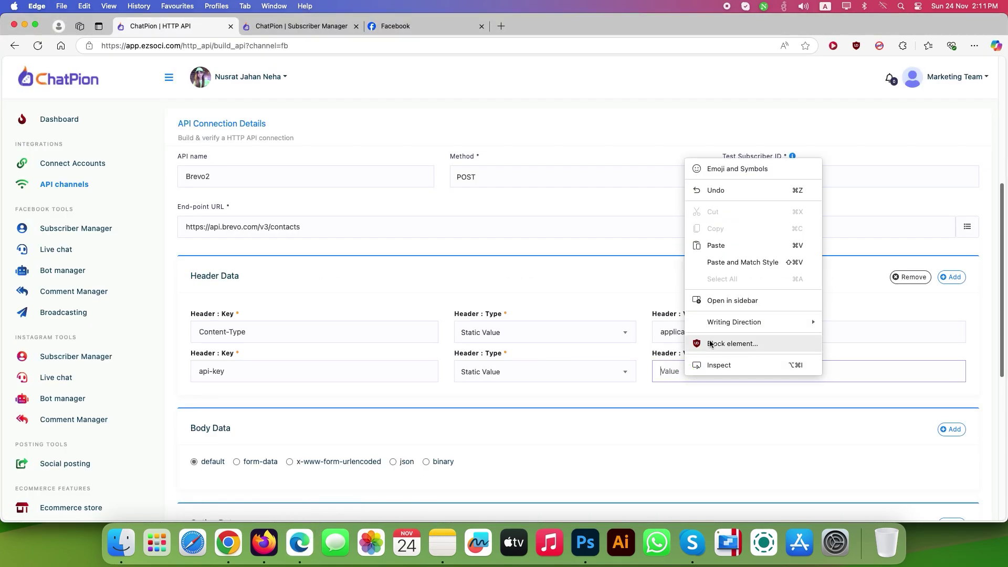
{"action": "left_click", "coordinate": [713, 245]}
{"action": "scroll", "coordinate": [637, 289], "scroll_direction": "down", "scroll_amount": 10}
{"action": "scroll", "coordinate": [428, 303], "scroll_direction": "up", "scroll_amount": 2}
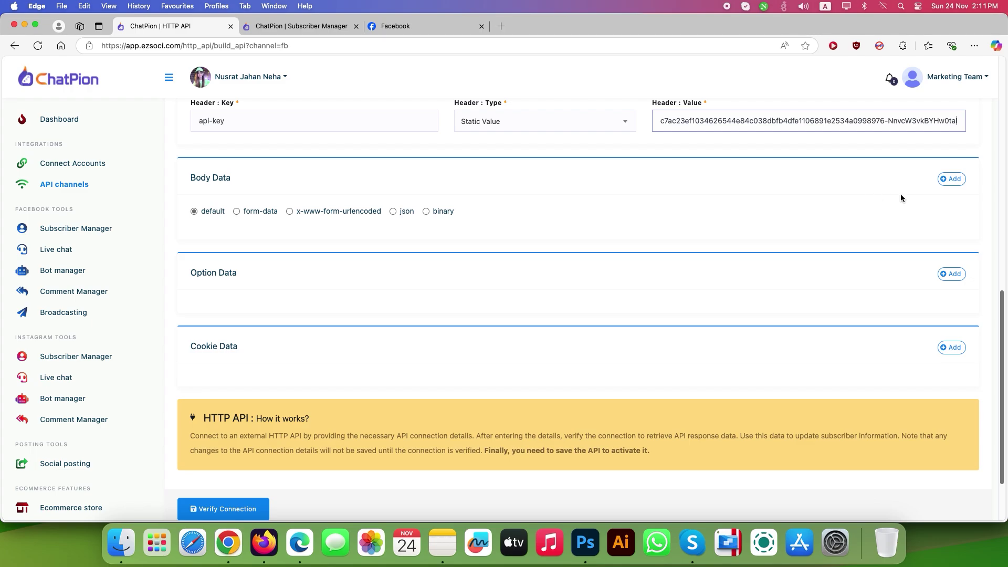
Switch the request body to JSON and paste the contact JSON copied from Notes
{"action": "left_click", "coordinate": [392, 211]}
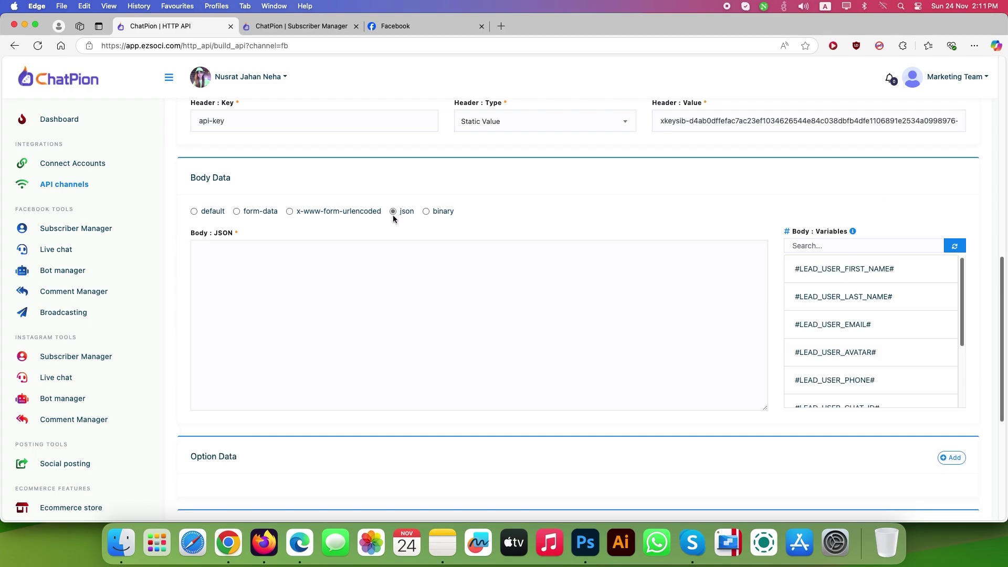
{"action": "left_click", "coordinate": [500, 297]}
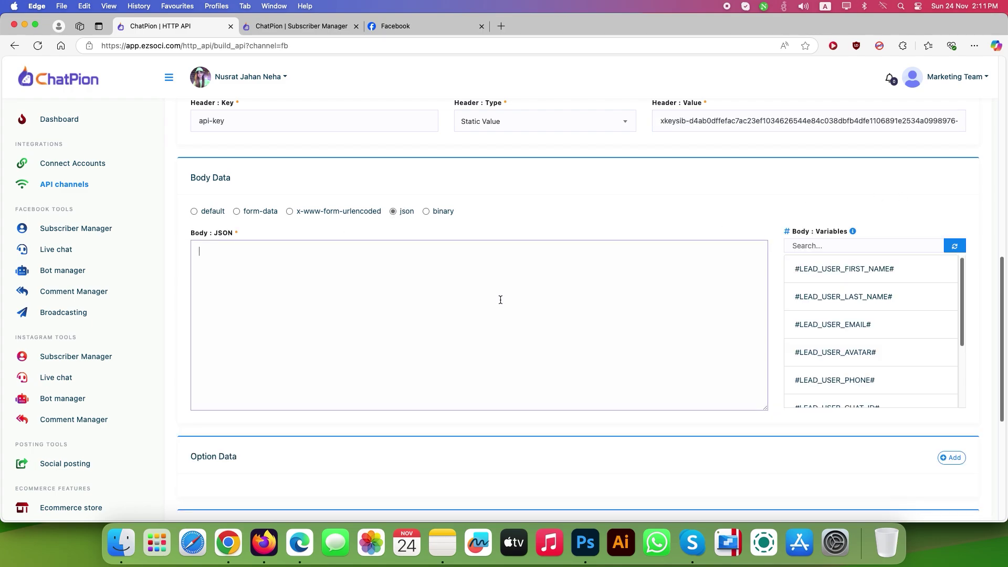
{"action": "left_click", "coordinate": [442, 543]}
{"action": "right_click", "coordinate": [402, 253]}
{"action": "left_click", "coordinate": [417, 257]}
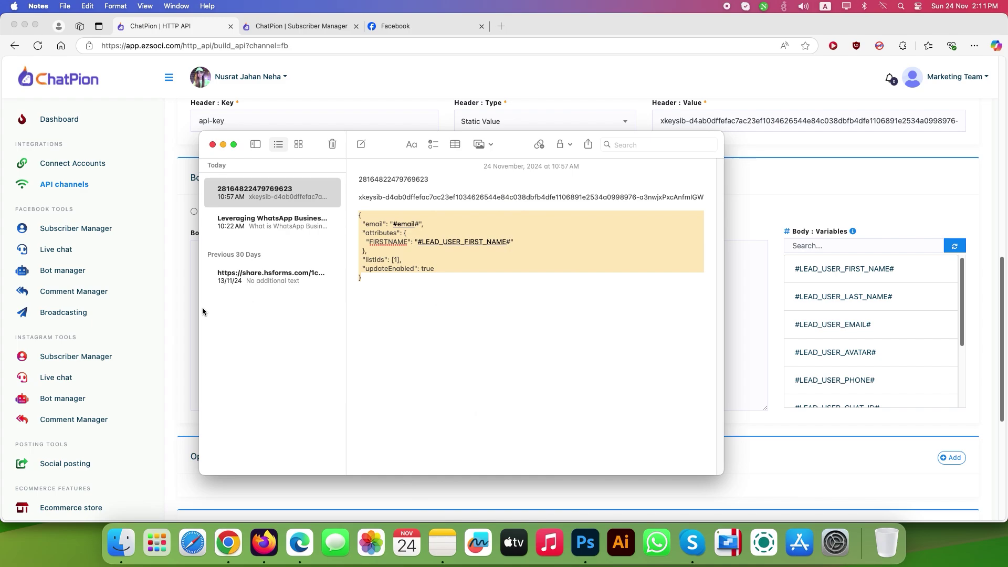
{"action": "left_click", "coordinate": [184, 313]}
{"action": "right_click", "coordinate": [262, 300]}
{"action": "left_click", "coordinate": [286, 378]}
Replace #email# with #LEAD_USER_EMAIL# in the JSON body and verify the connection
{"action": "left_click_drag", "start_coordinate": [264, 264], "coordinate": [235, 262]}
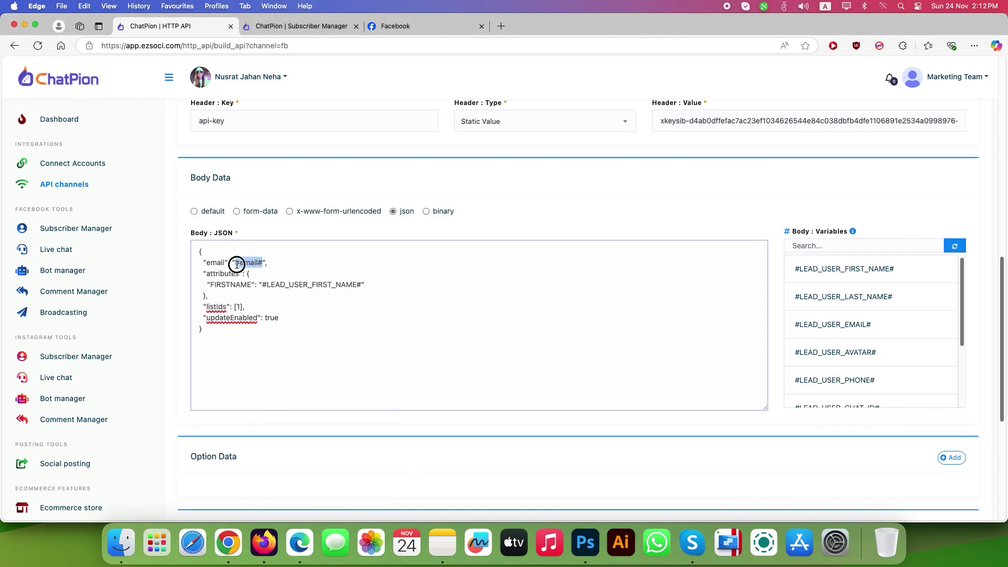
{"action": "left_click_drag", "start_coordinate": [867, 326], "coordinate": [795, 326]}
{"action": "right_click", "coordinate": [794, 326]}
{"action": "left_click", "coordinate": [818, 116]}
{"action": "left_click_drag", "start_coordinate": [261, 262], "coordinate": [236, 262]}
{"action": "right_click", "coordinate": [240, 274]}
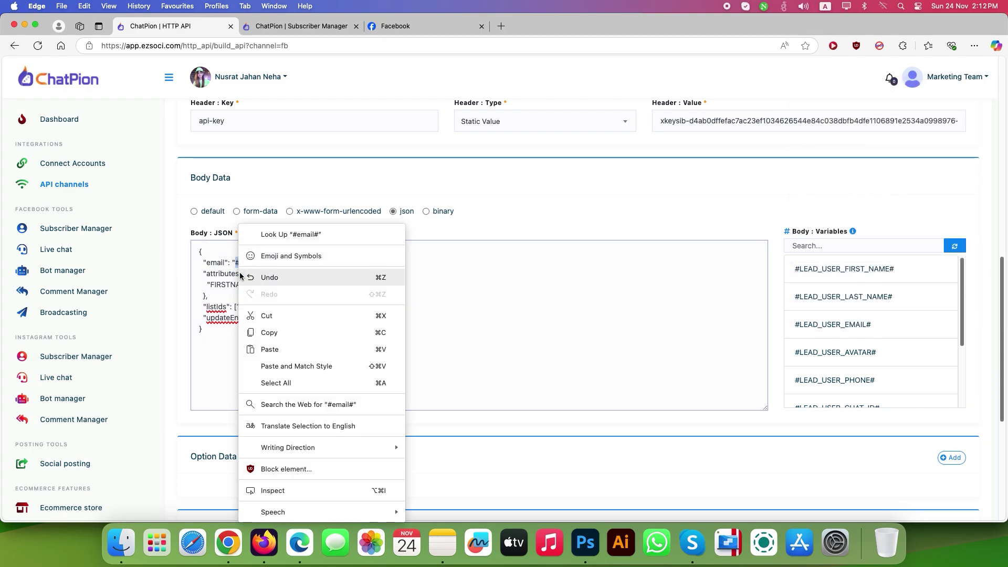
{"action": "left_click", "coordinate": [270, 349]}
{"action": "scroll", "coordinate": [404, 329], "scroll_direction": "down", "scroll_amount": 5}
{"action": "left_click", "coordinate": [228, 437]}
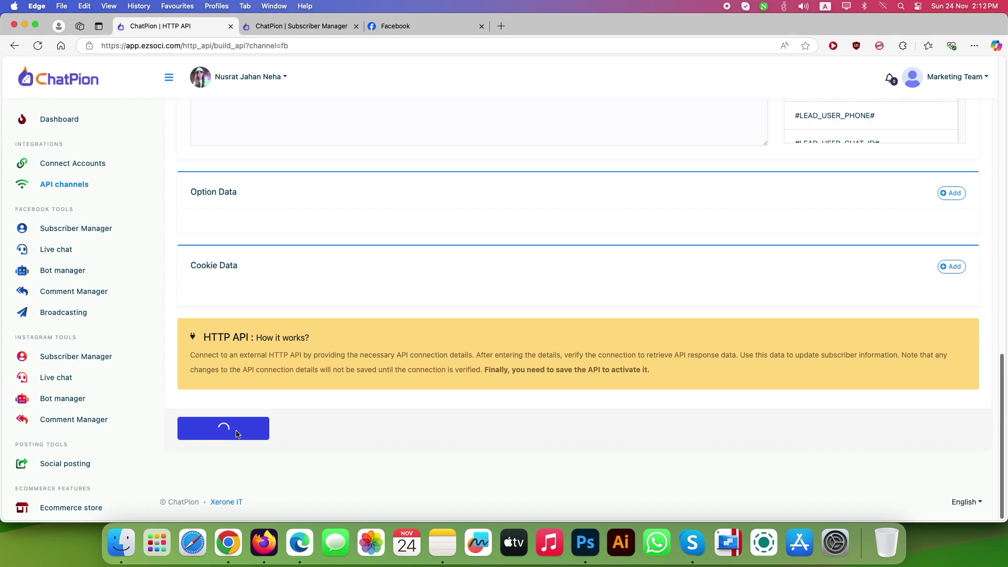
{"action": "scroll", "coordinate": [356, 407], "scroll_direction": "down", "scroll_amount": 5}
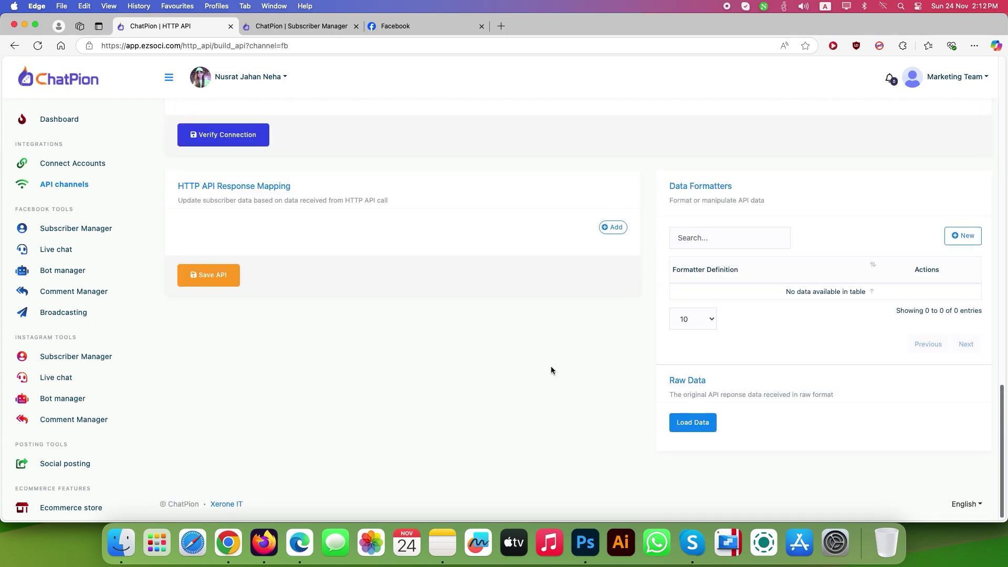
Load the response data, re-verify the connection, and save the Brevo2 API
{"action": "left_click", "coordinate": [682, 424]}
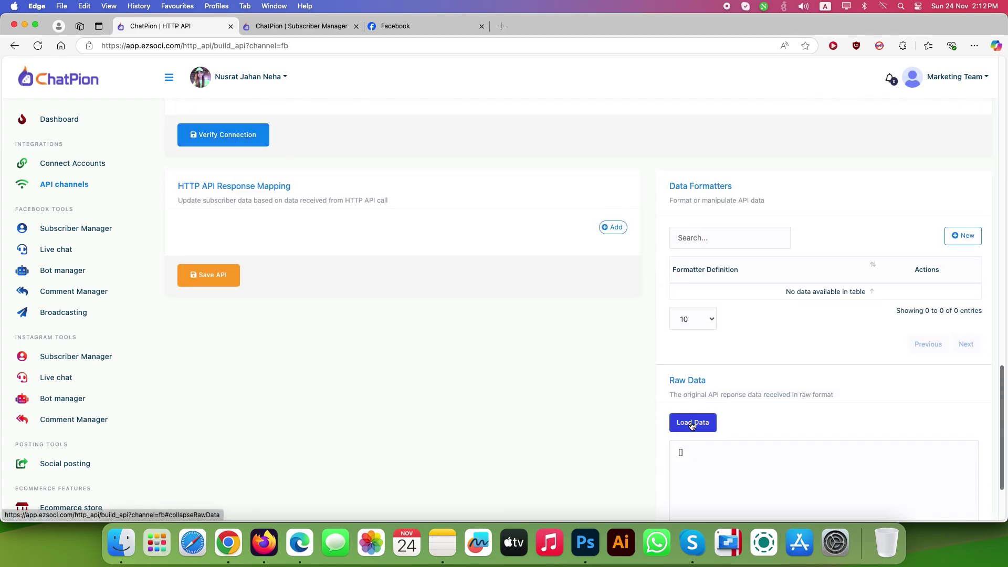
{"action": "scroll", "coordinate": [722, 427], "scroll_direction": "down", "scroll_amount": 2}
{"action": "left_click", "coordinate": [252, 117]}
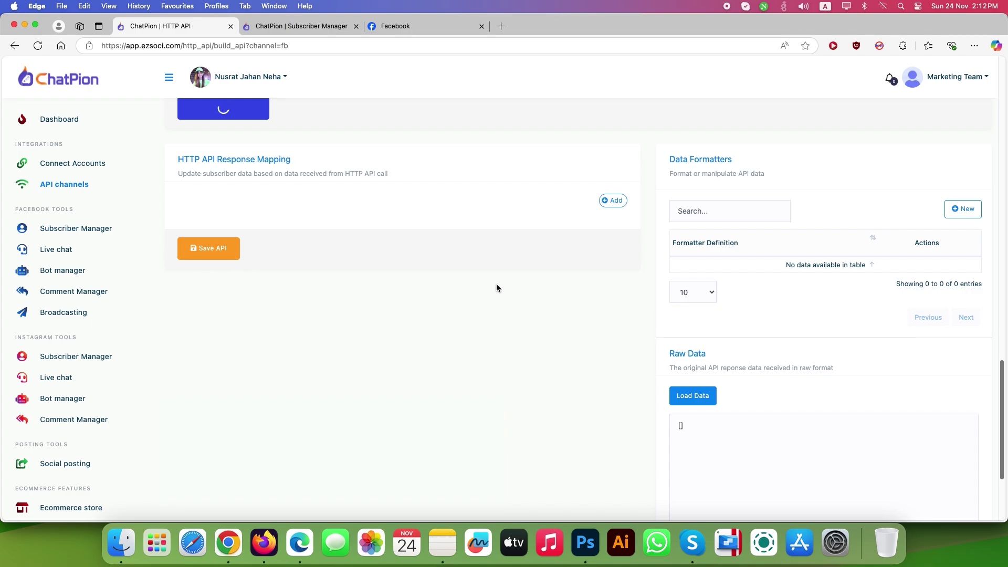
{"action": "scroll", "coordinate": [577, 315], "scroll_direction": "down", "scroll_amount": 6}
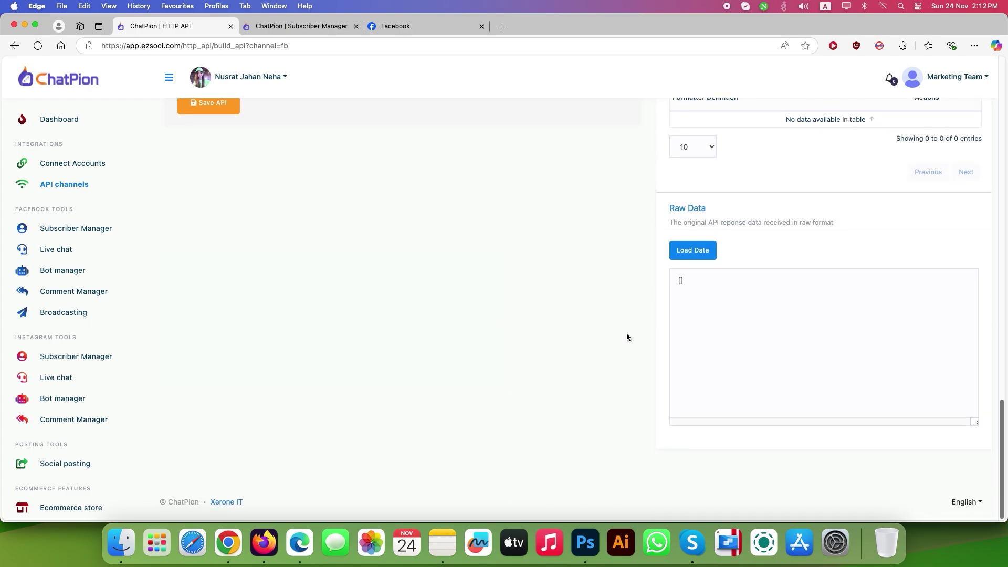
{"action": "left_click", "coordinate": [705, 252]}
{"action": "scroll", "coordinate": [465, 339], "scroll_direction": "up", "scroll_amount": 2}
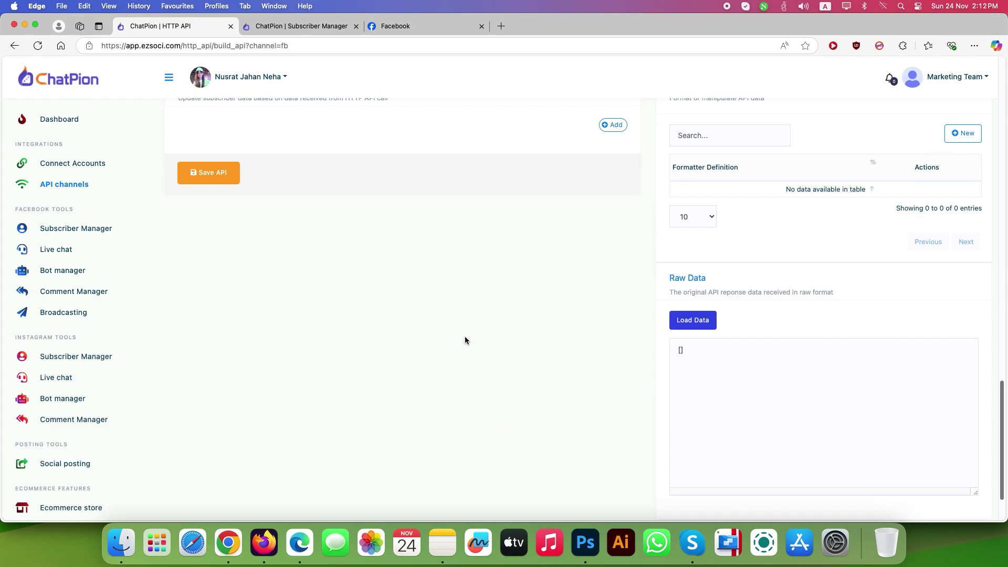
{"action": "scroll", "coordinate": [465, 340], "scroll_direction": "down", "scroll_amount": 2}
{"action": "left_click", "coordinate": [230, 112]}
{"action": "left_click", "coordinate": [499, 351]}
Delete the old Brevoemail2 flow in the Bot Reply manager
{"action": "left_click", "coordinate": [128, 272]}
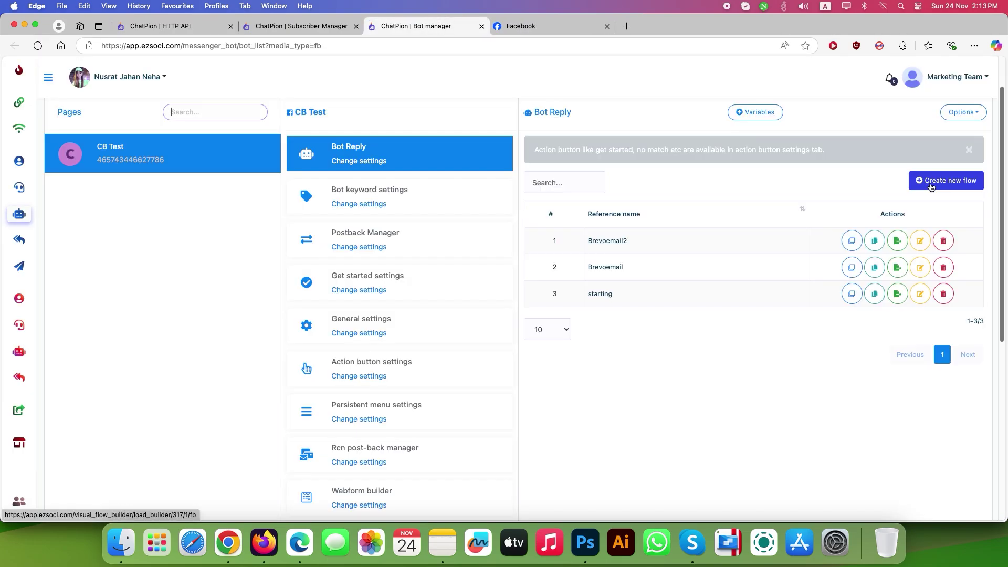
{"action": "left_click", "coordinate": [943, 241]}
{"action": "left_click", "coordinate": [780, 407]}
{"action": "left_click", "coordinate": [753, 414]}
Start a new flow whose start step triggers on keyword brevotest2
{"action": "left_click", "coordinate": [924, 181]}
{"action": "double_click", "coordinate": [221, 300]}
{"action": "left_click", "coordinate": [89, 121]}
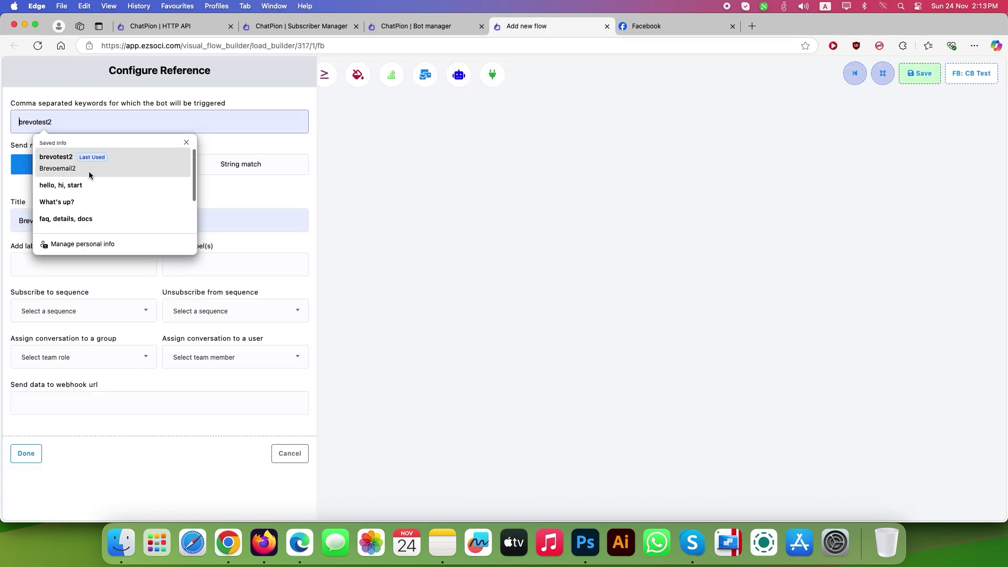
{"action": "left_click", "coordinate": [97, 170]}
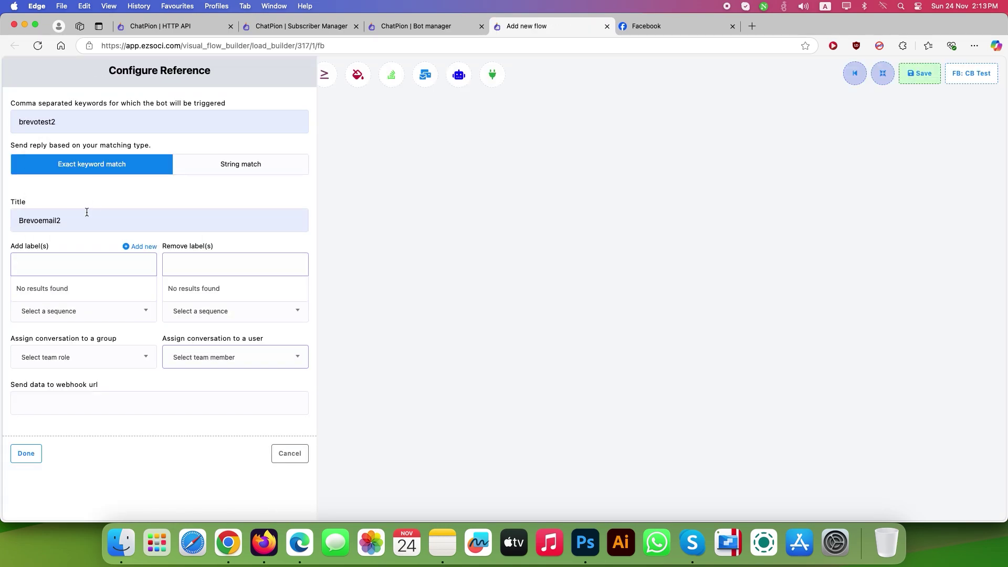
{"action": "left_click", "coordinate": [26, 453]}
Add a User Input Flow step with a new campaign named 'Get email for Brevo 2'
{"action": "left_click_drag", "start_coordinate": [284, 344], "coordinate": [327, 264]}
{"action": "left_click", "coordinate": [353, 299]}
{"action": "left_click_drag", "start_coordinate": [397, 393], "coordinate": [373, 301]}
{"action": "double_click", "coordinate": [373, 302]}
{"action": "left_click", "coordinate": [81, 122]}
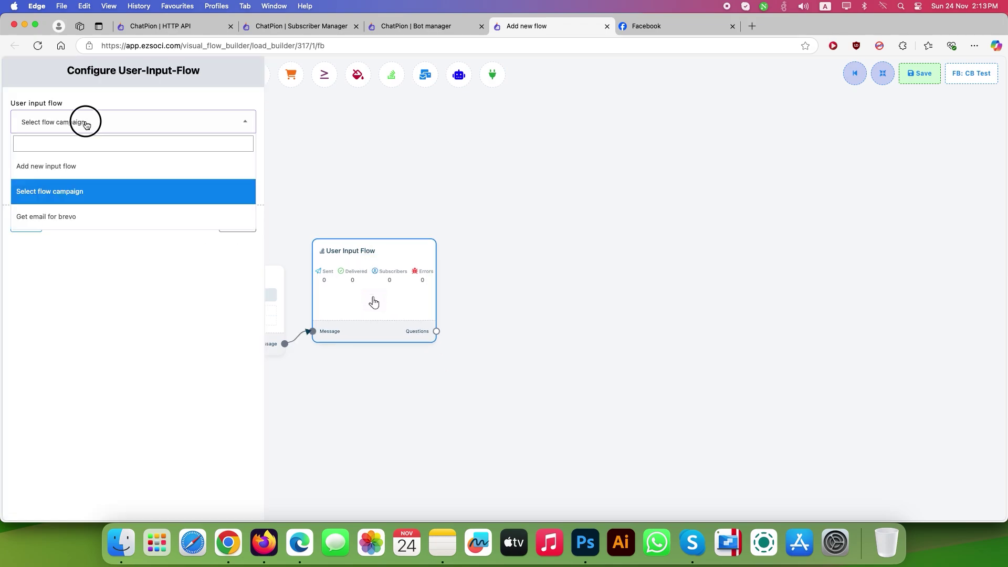
{"action": "left_click", "coordinate": [80, 173]}
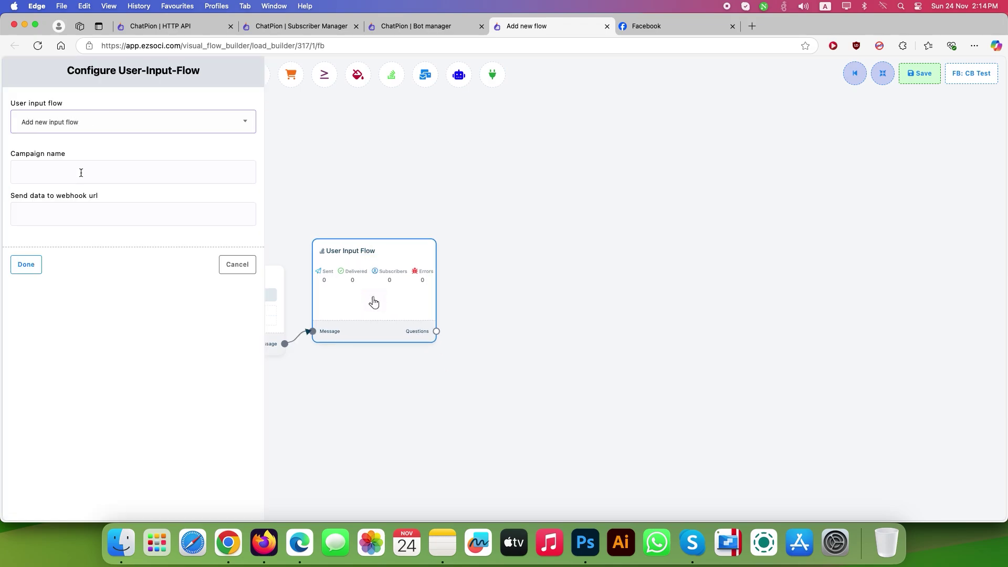
{"action": "left_click", "coordinate": [56, 171]}
{"action": "left_click", "coordinate": [81, 208]}
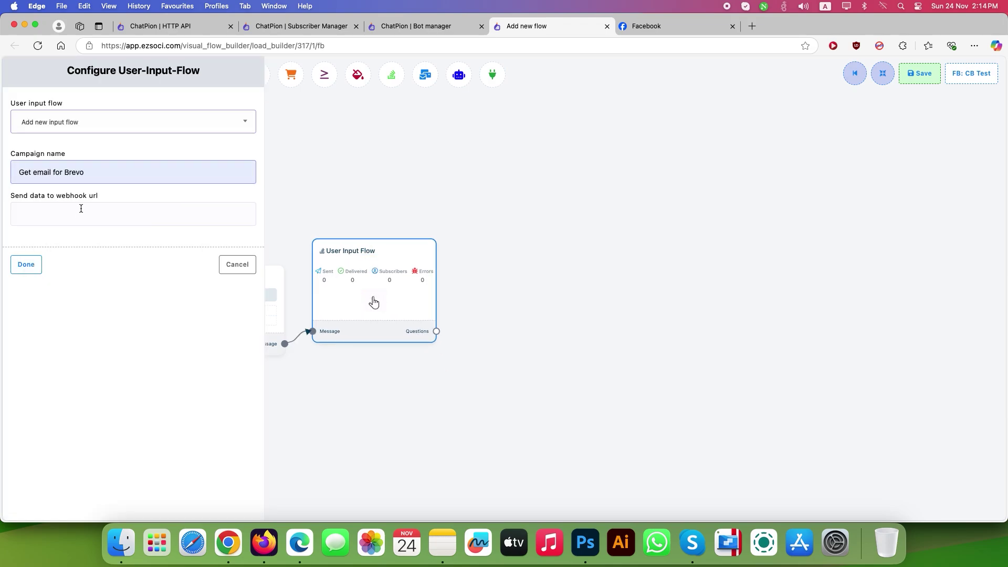
{"action": "type", "text": "2"}
{"action": "left_click", "coordinate": [25, 264]}
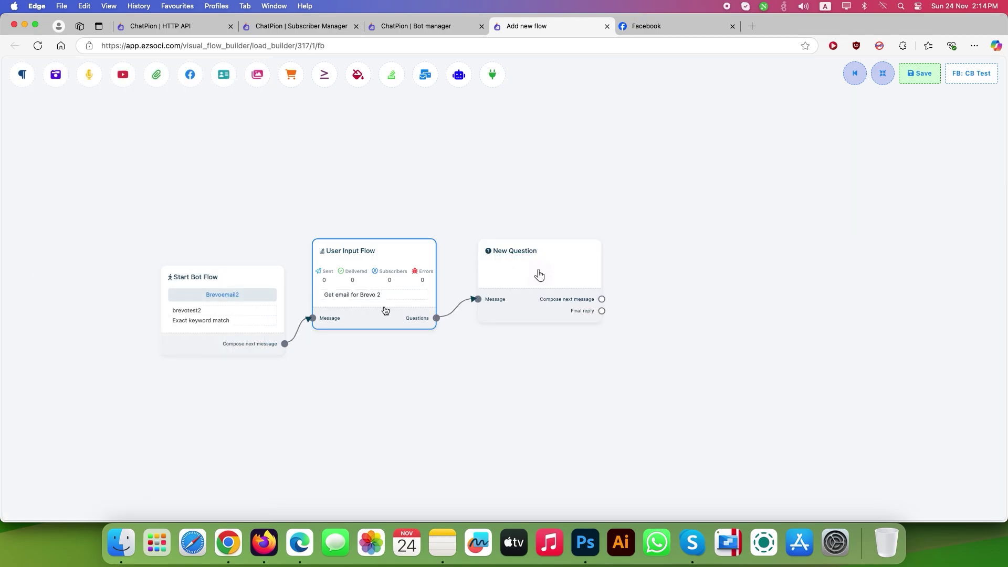
Make the question 'Please give me your email' free keyboard input, saved to the Email field
{"action": "double_click", "coordinate": [539, 302]}
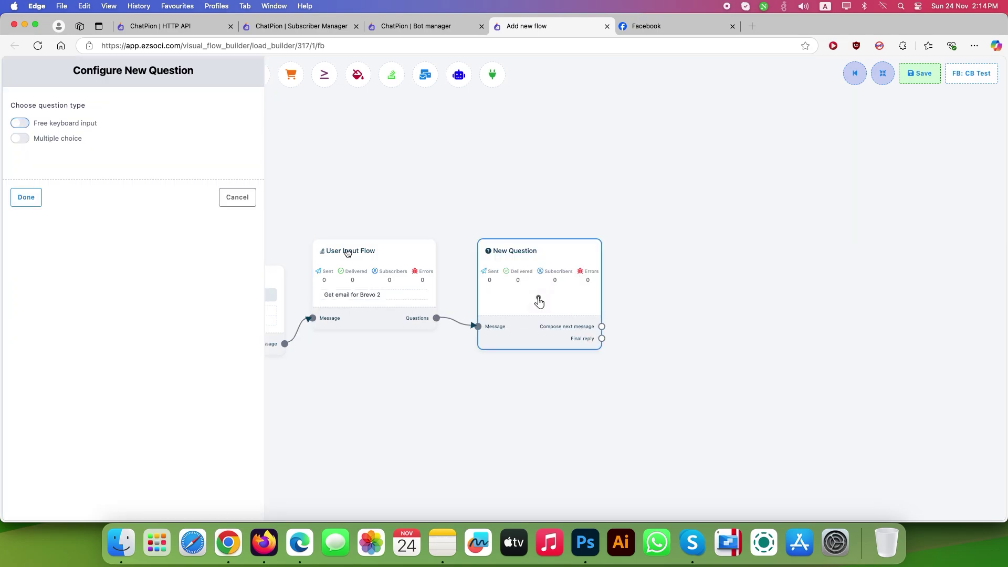
{"action": "left_click", "coordinate": [17, 124]}
{"action": "left_click", "coordinate": [71, 203]}
{"action": "type", "text": "Please give me your email"}
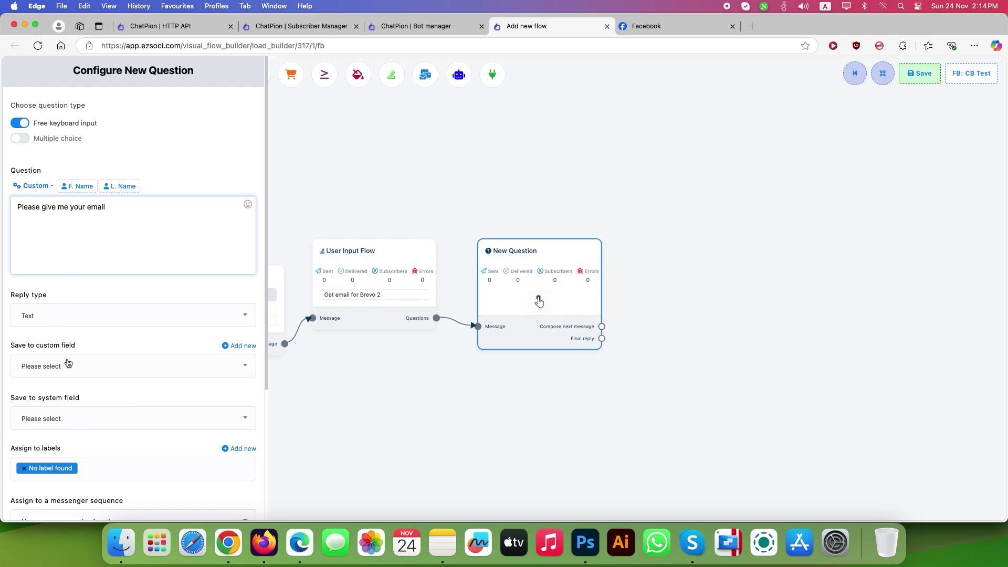
{"action": "left_click", "coordinate": [34, 427]}
{"action": "left_click", "coordinate": [42, 340]}
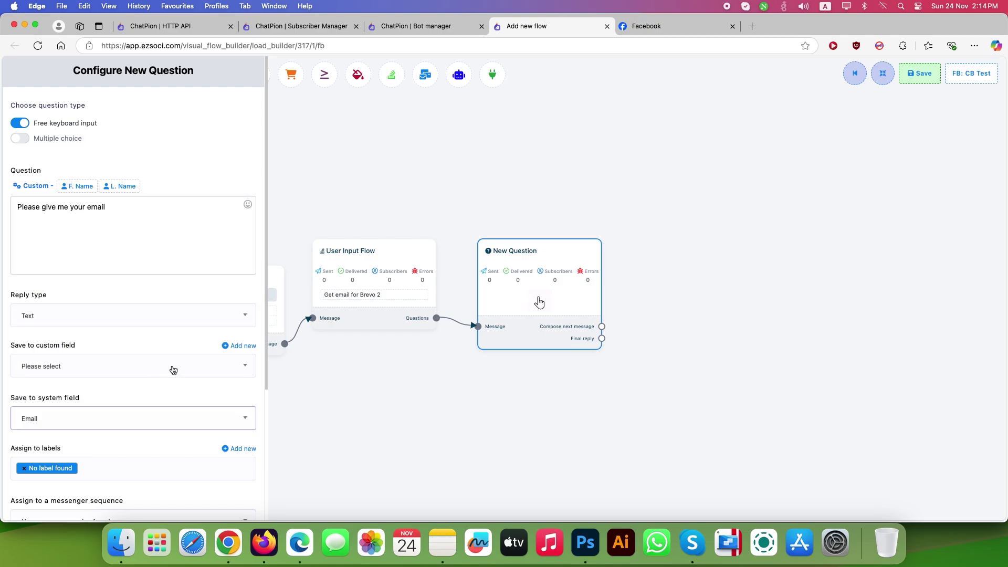
{"action": "scroll", "coordinate": [126, 409], "scroll_direction": "down", "scroll_amount": 5}
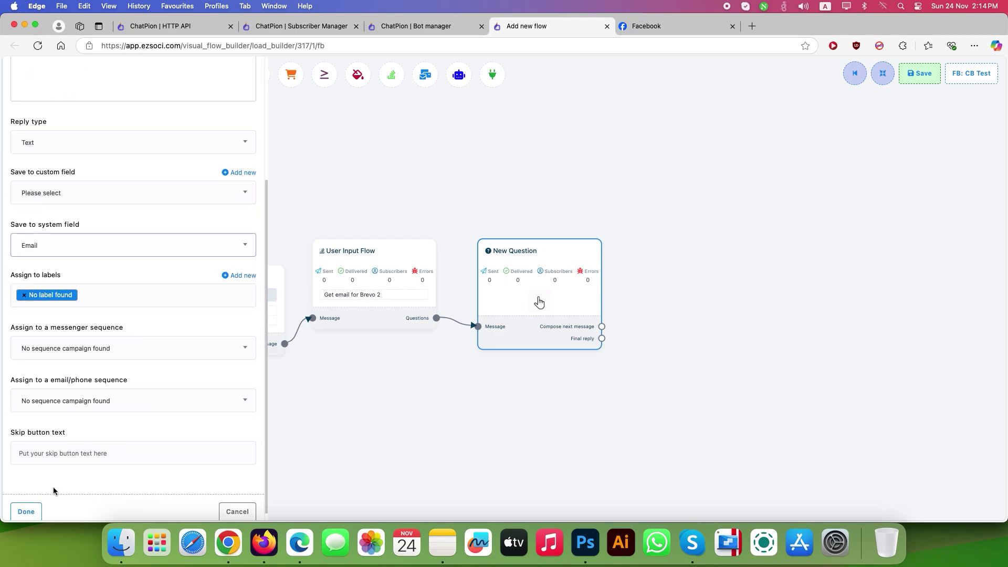
{"action": "left_click", "coordinate": [26, 511]}
Add a Text reply beginning 'Thank you for your' after the question
{"action": "left_click_drag", "start_coordinate": [550, 351], "coordinate": [544, 332]}
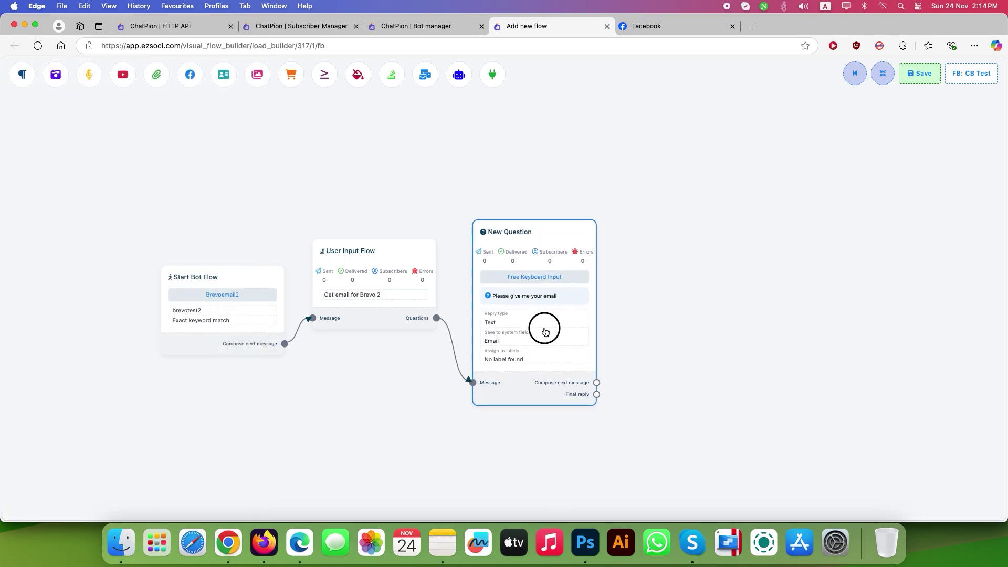
{"action": "left_click_drag", "start_coordinate": [596, 382], "coordinate": [637, 289]}
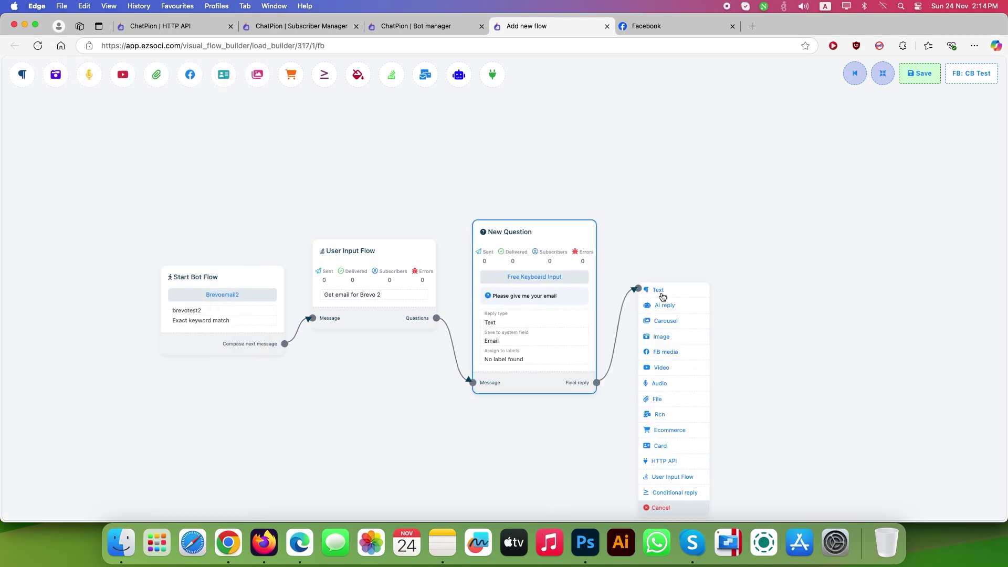
{"action": "left_click", "coordinate": [660, 291]}
{"action": "double_click", "coordinate": [722, 356]}
{"action": "type", "text": "Thank you for your email!"}
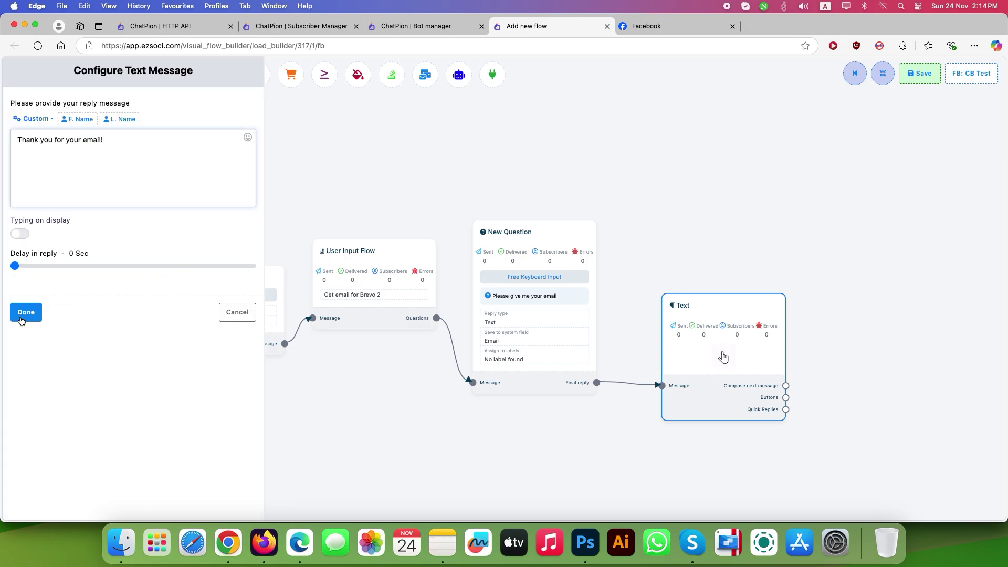
{"action": "left_click", "coordinate": [26, 312]}
{"action": "left_click_drag", "start_coordinate": [760, 353], "coordinate": [821, 160]}
Add an HTTP API step using Brevo2 : POST and save the flow
{"action": "left_click", "coordinate": [854, 403]}
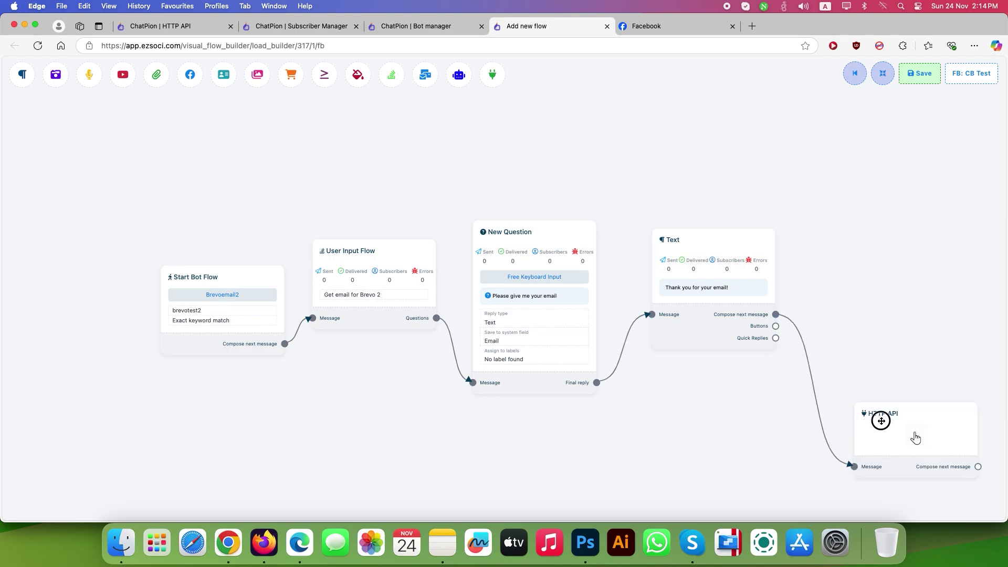
{"action": "left_click_drag", "start_coordinate": [911, 434], "coordinate": [861, 255]}
{"action": "double_click", "coordinate": [861, 256]}
{"action": "left_click", "coordinate": [139, 119]}
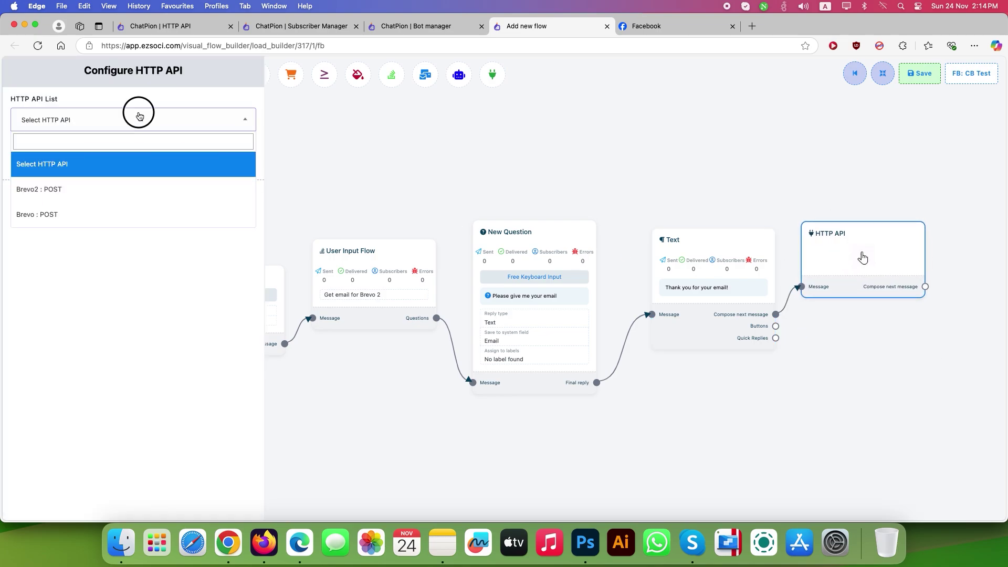
{"action": "left_click", "coordinate": [74, 190]}
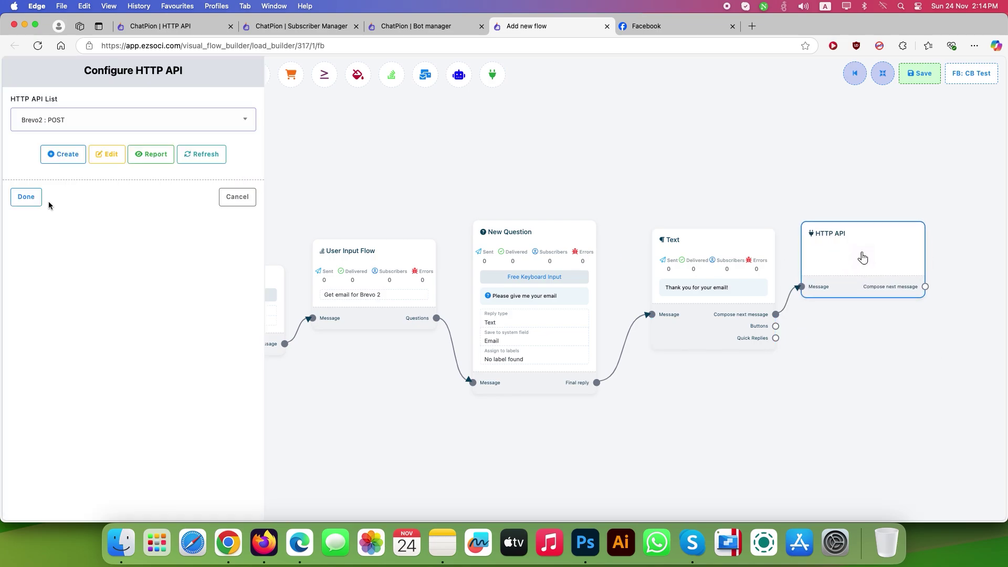
{"action": "left_click", "coordinate": [26, 197]}
{"action": "left_click", "coordinate": [919, 73]}
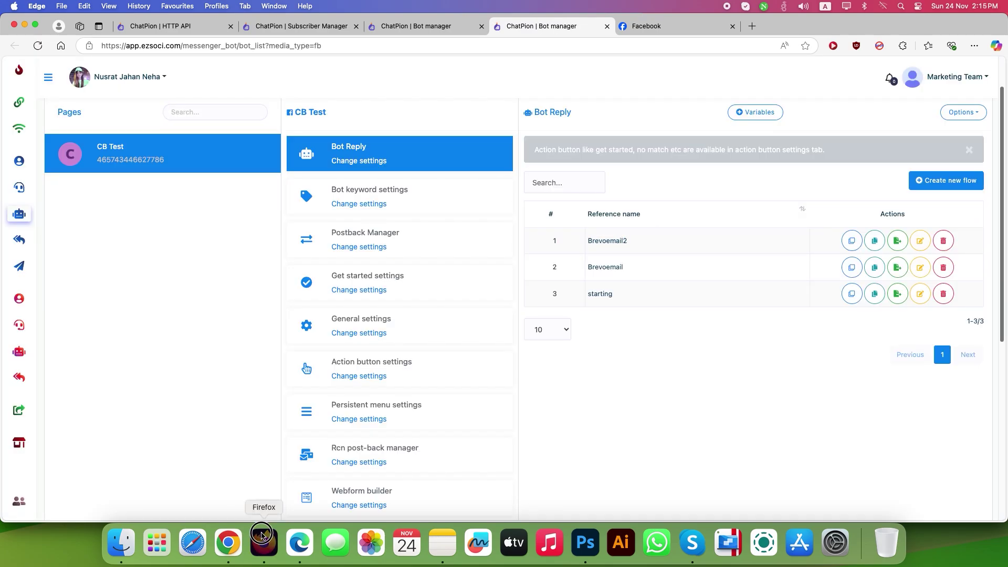
Test in Messenger by sending brevotest2, then a test email address
{"action": "left_click", "coordinate": [263, 542]}
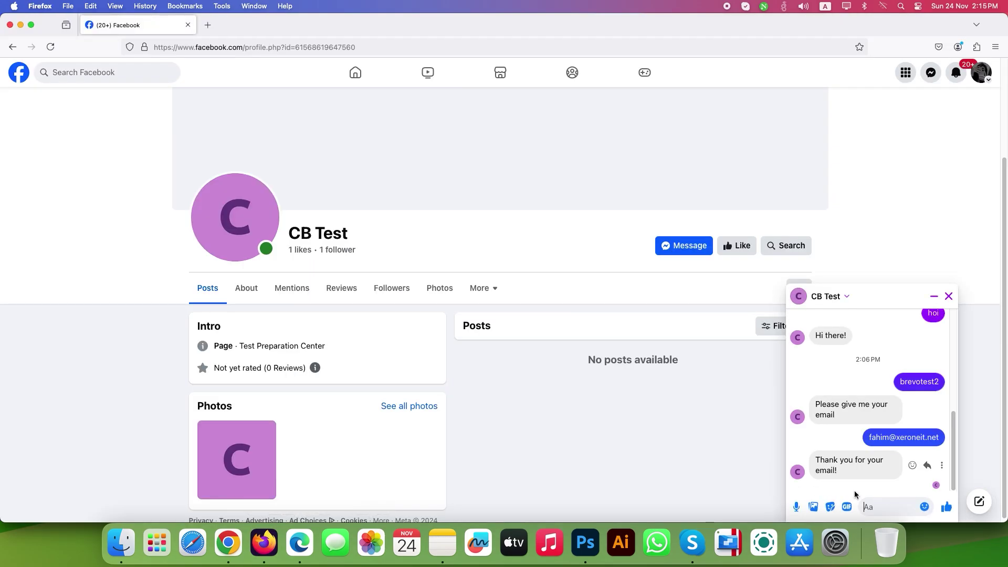
{"action": "left_click", "coordinate": [861, 499]}
{"action": "type", "text": "brevotest2"}
{"action": "key", "text": "Return"}
{"action": "key", "text": "Return"}
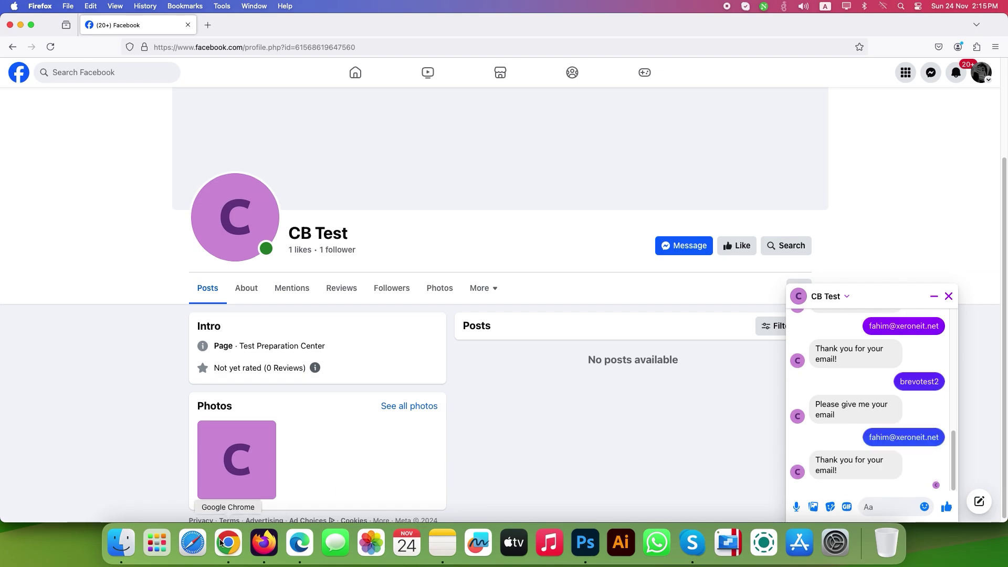
Open Brevo Contacts and select the newly added contact's email address
{"action": "left_click", "coordinate": [229, 542]}
{"action": "left_click", "coordinate": [18, 131]}
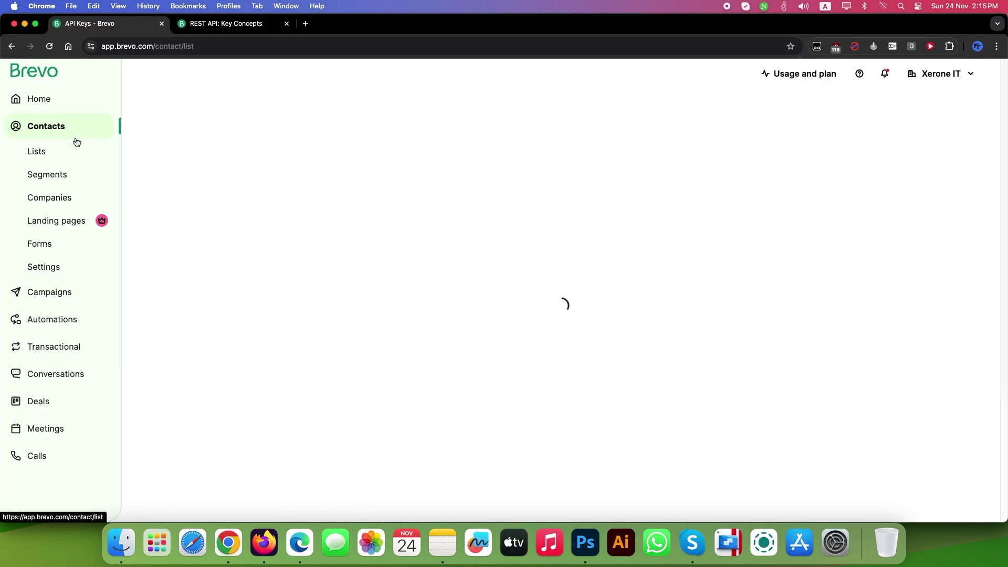
{"action": "left_click_drag", "start_coordinate": [257, 269], "coordinate": [168, 271]}
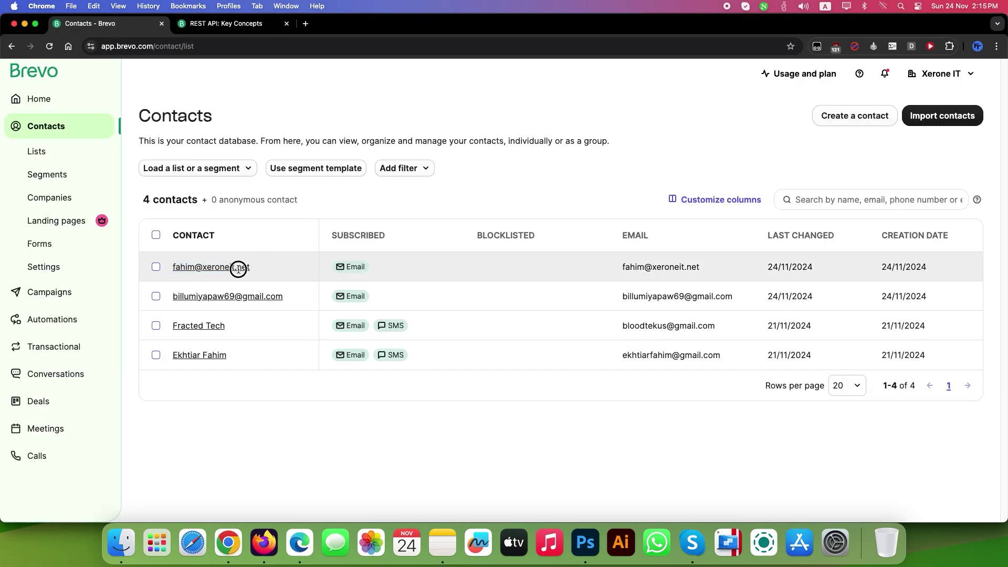
{"action": "left_click_drag", "start_coordinate": [229, 267], "coordinate": [252, 268]}
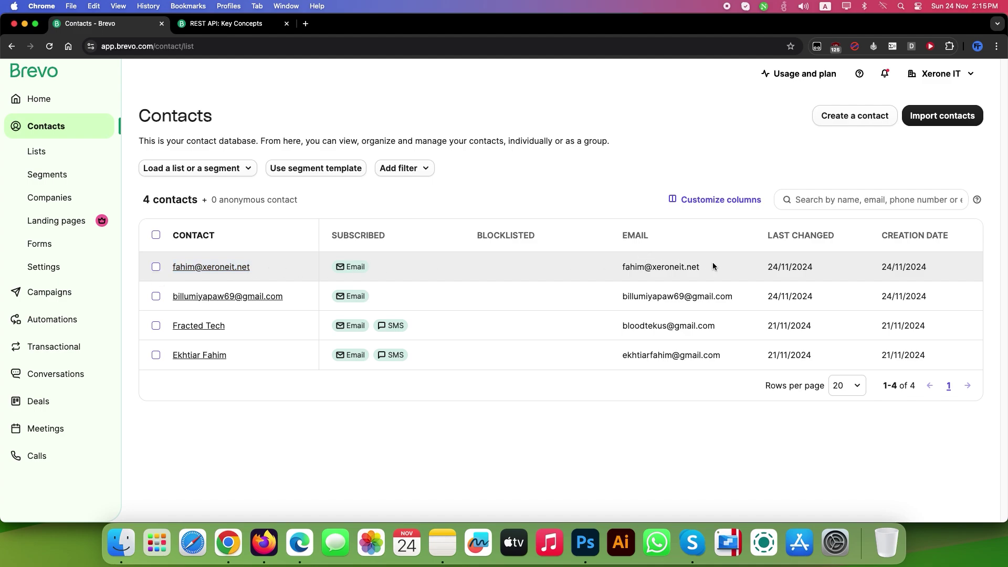